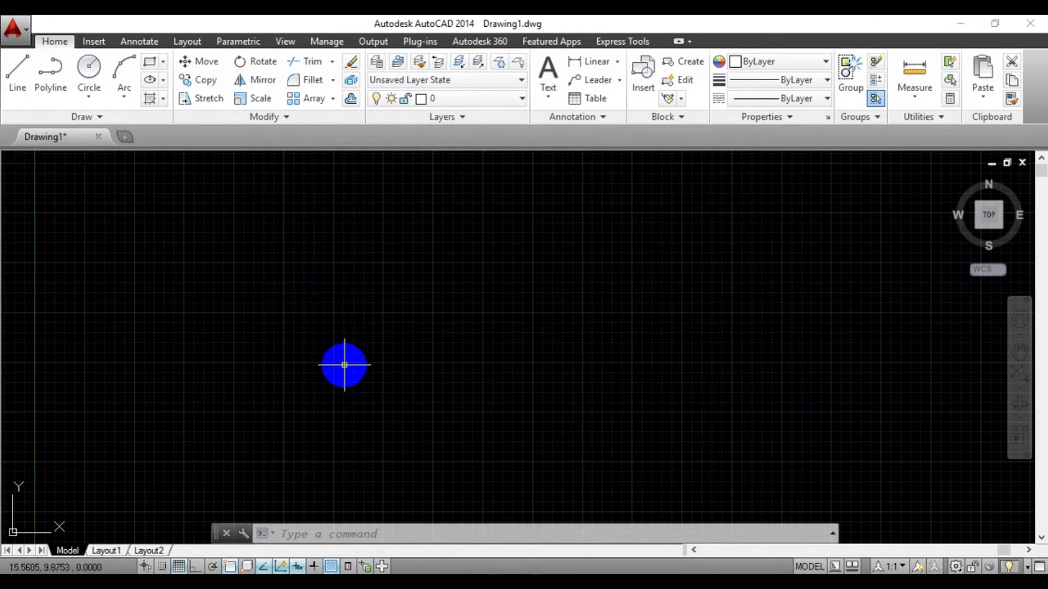
- Load the Rx.lsp routine through the AP Load/Unload Applications dialog
type("ap")
key("Return")
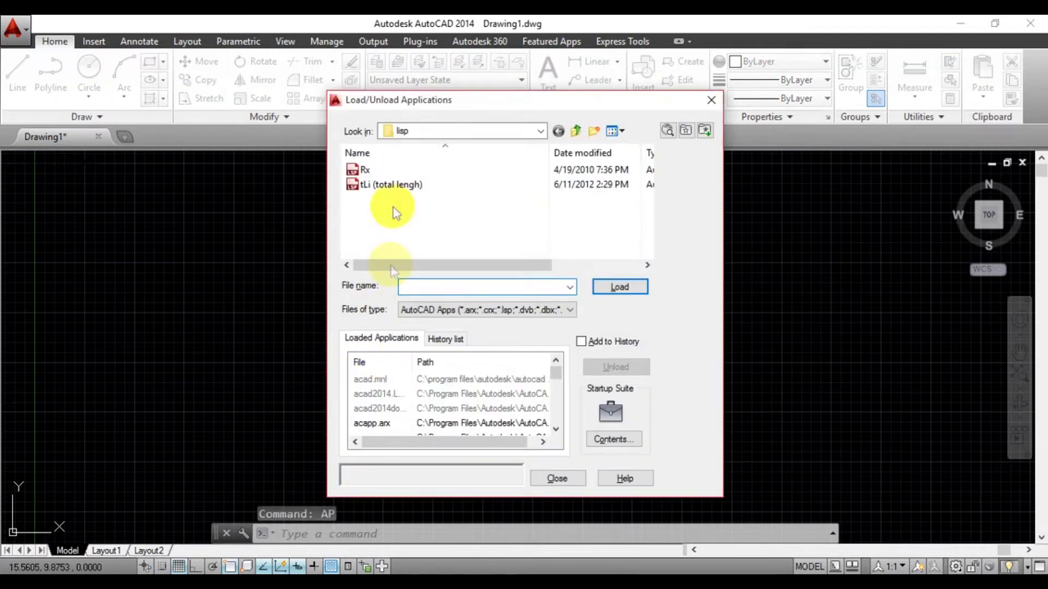
double_click(376, 171)
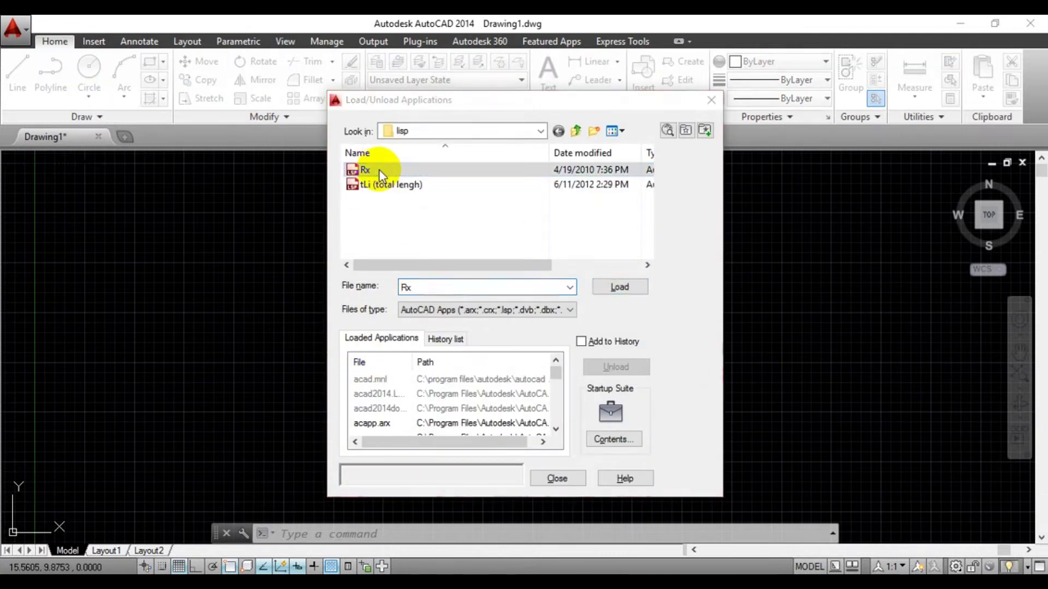
left_click(545, 359)
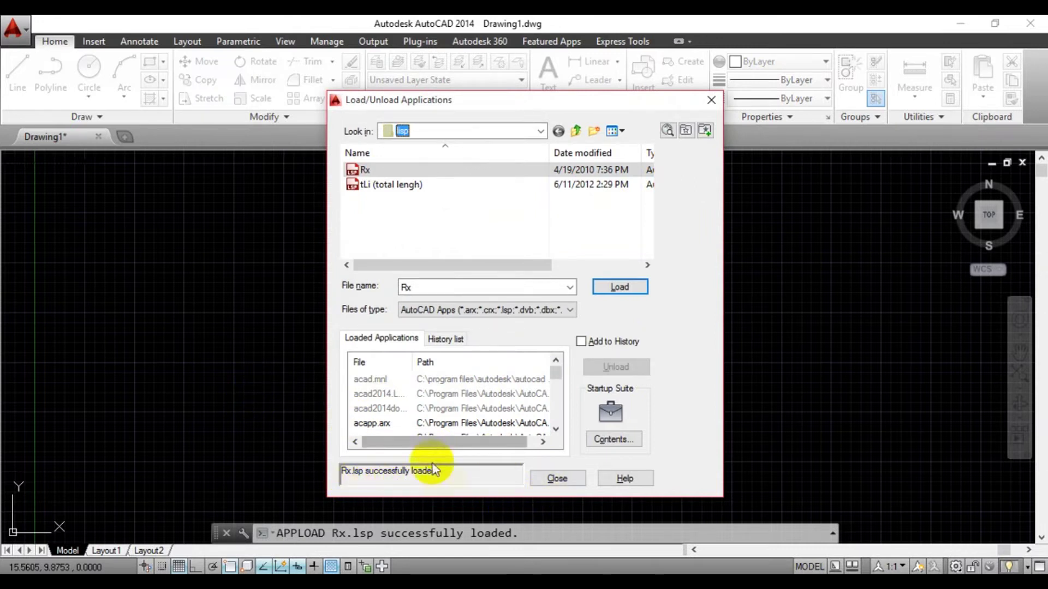
left_click(557, 478)
- Draw a rectangle on the canvas by picking two opposite corners
type("REC")
key("Return")
left_click(381, 237)
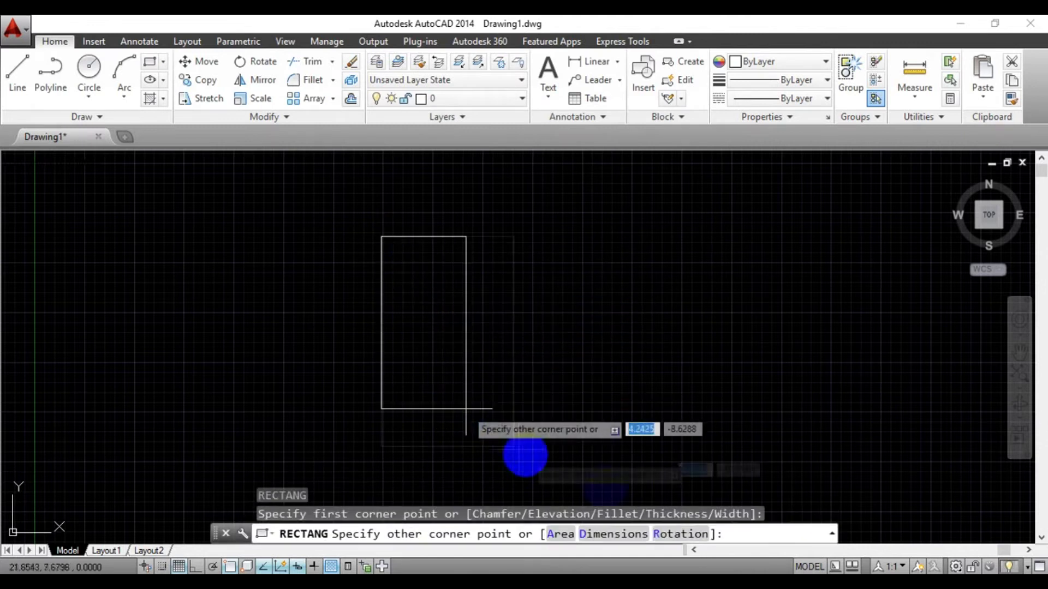
left_click(765, 502)
middle_click_drag(985, 367, 977, 333)
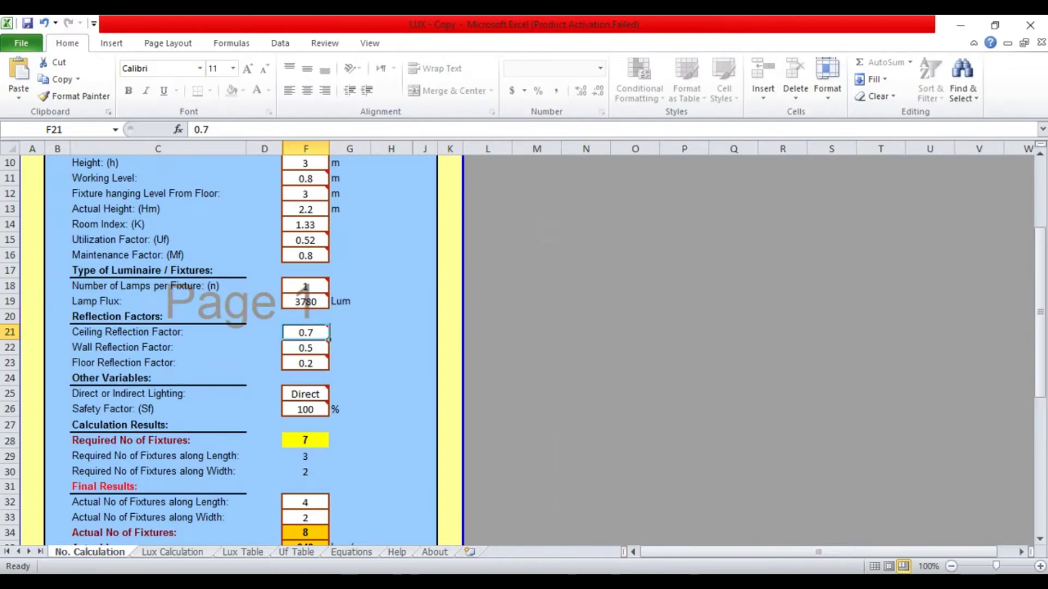
- Review the No. Calculation sheet and open the Philips database at the Centura 2 TCS160 fixture
scroll(274, 322, "down", 2)
scroll(270, 306, "up", 2)
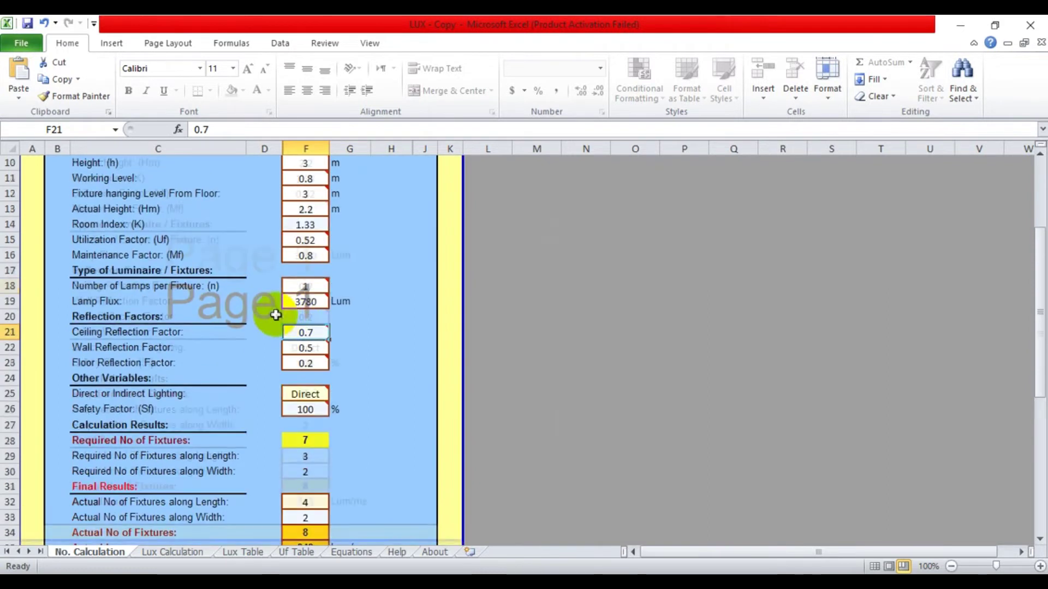
scroll(295, 309, "up", 3)
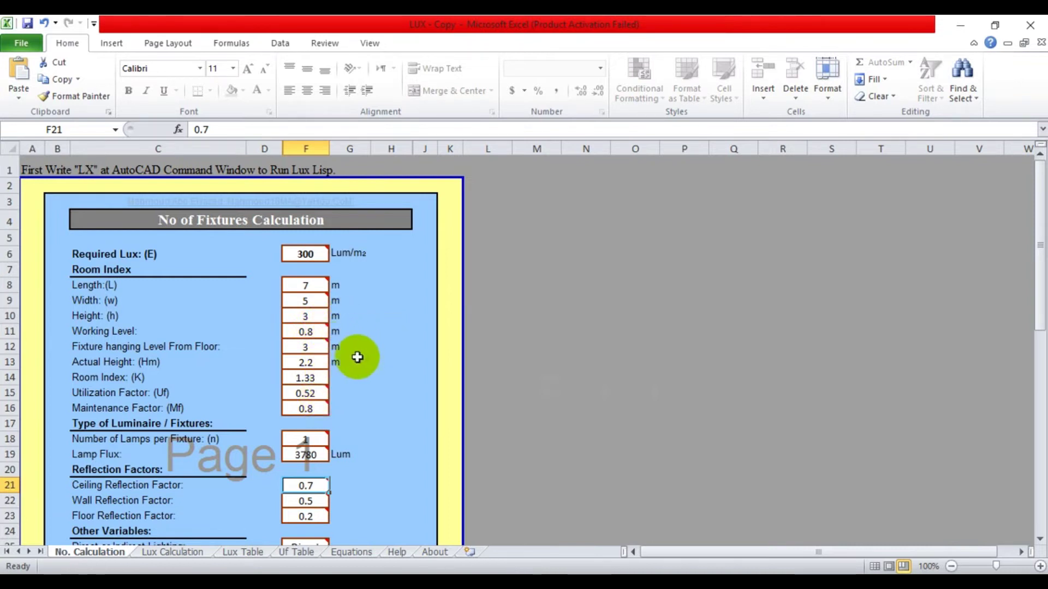
scroll(358, 357, "down", 1)
scroll(362, 356, "down", 1)
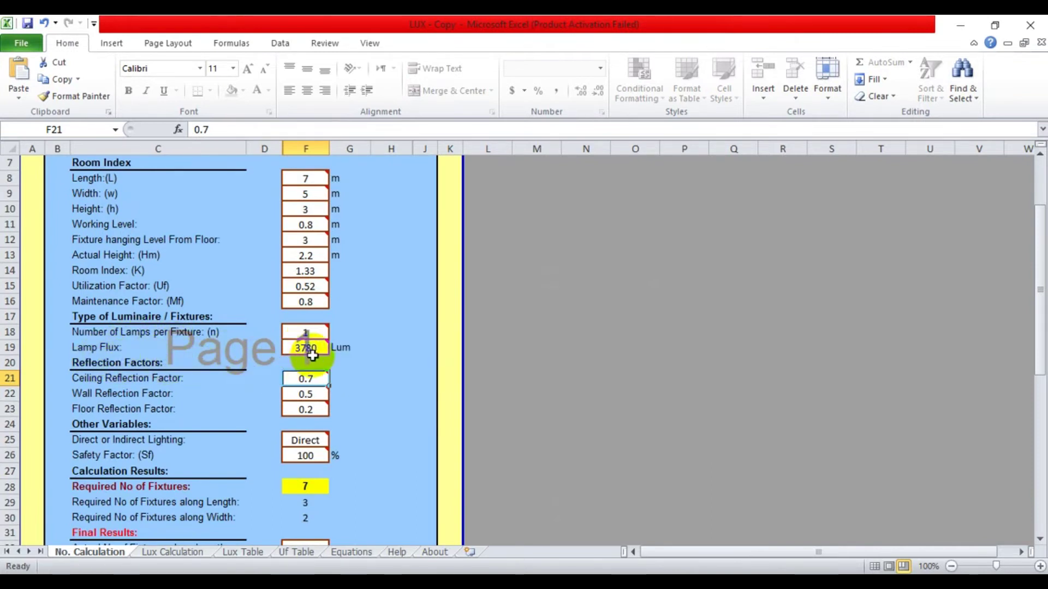
left_click(568, 570)
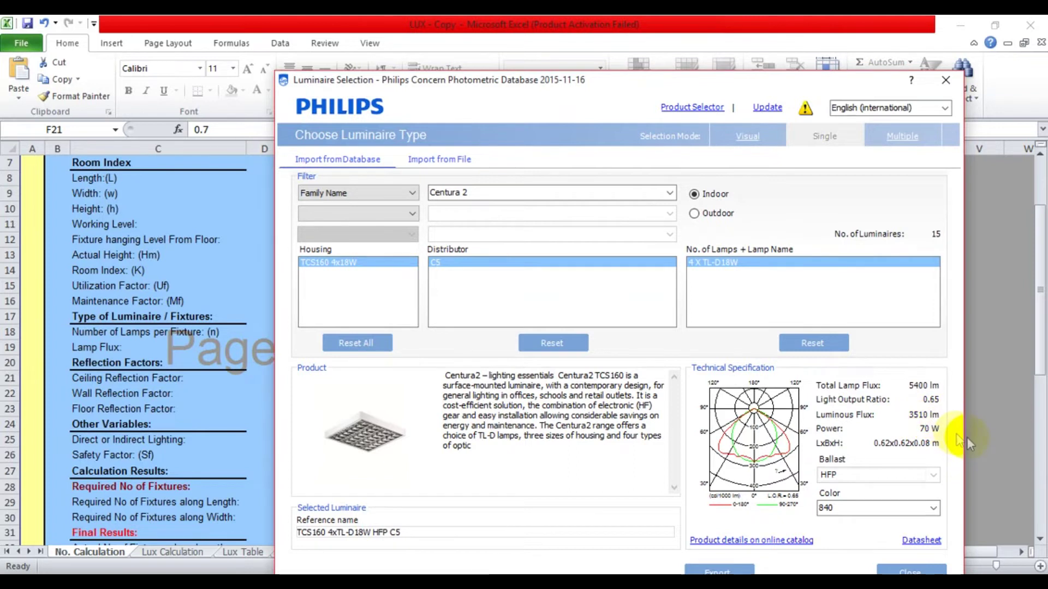
- Close the Philips database and change the F19 Lamp Flux from 3780 to 3510
key("Escape")
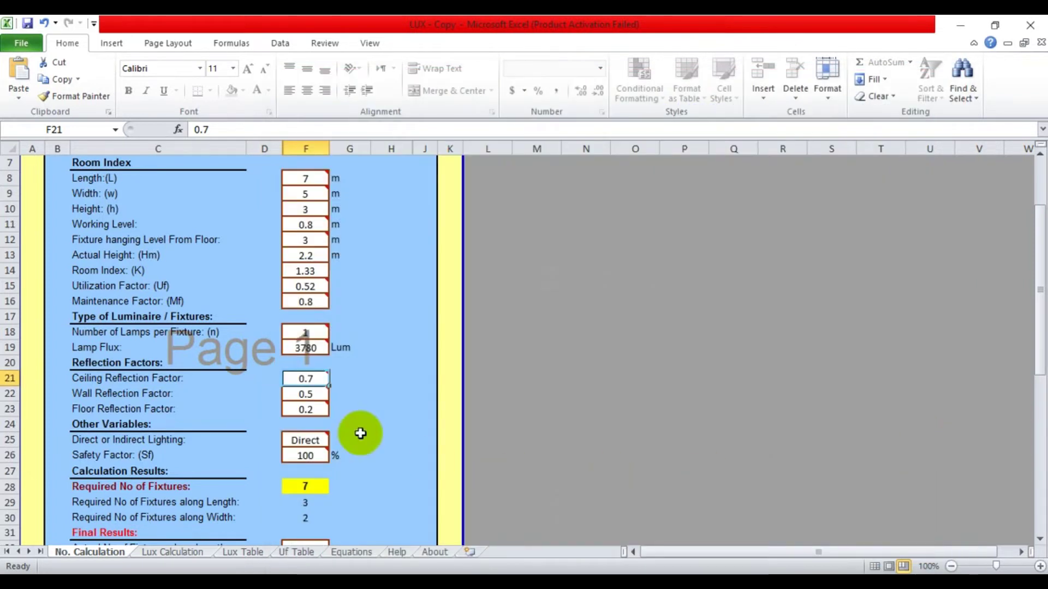
left_click(306, 347)
type("3780")
double_click(313, 347)
key("BackSpace")
key("BackSpace")
key("BackSpace")
type("3510")
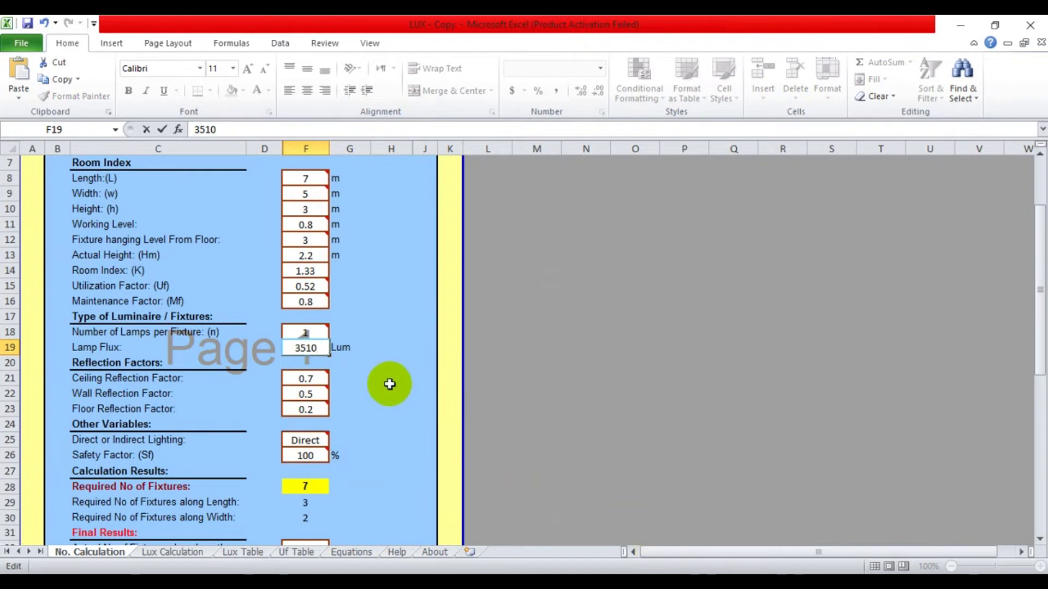
- Commit the new flux so Excel recalculates to 8 fixtures, 4 by 2
scroll(380, 408, "down", 1)
scroll(381, 408, "down", 3)
left_click(309, 365)
scroll(359, 381, "up", 1)
scroll(359, 381, "down", 1)
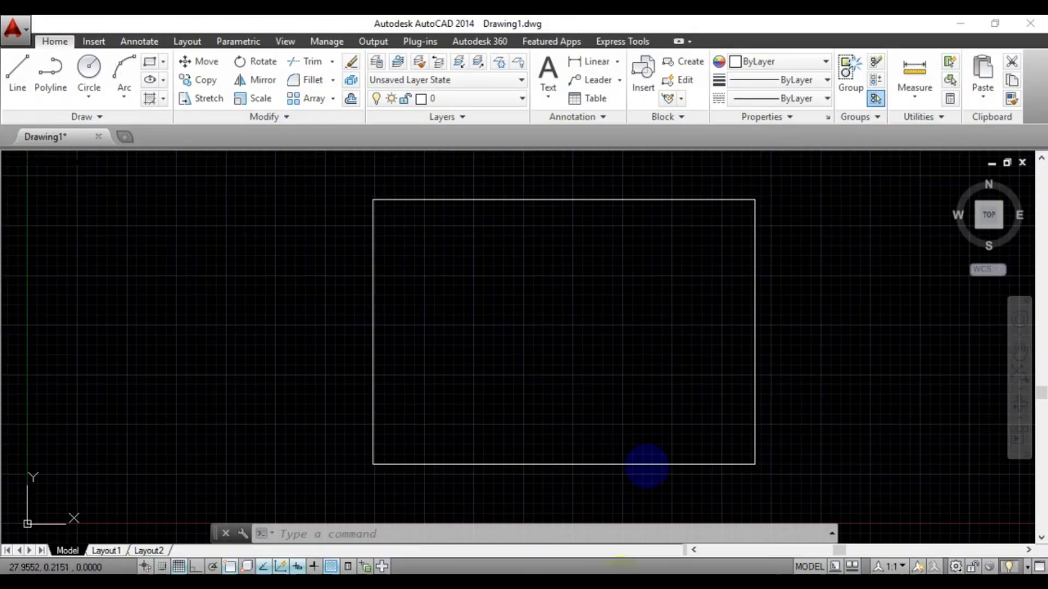
left_click(791, 182)
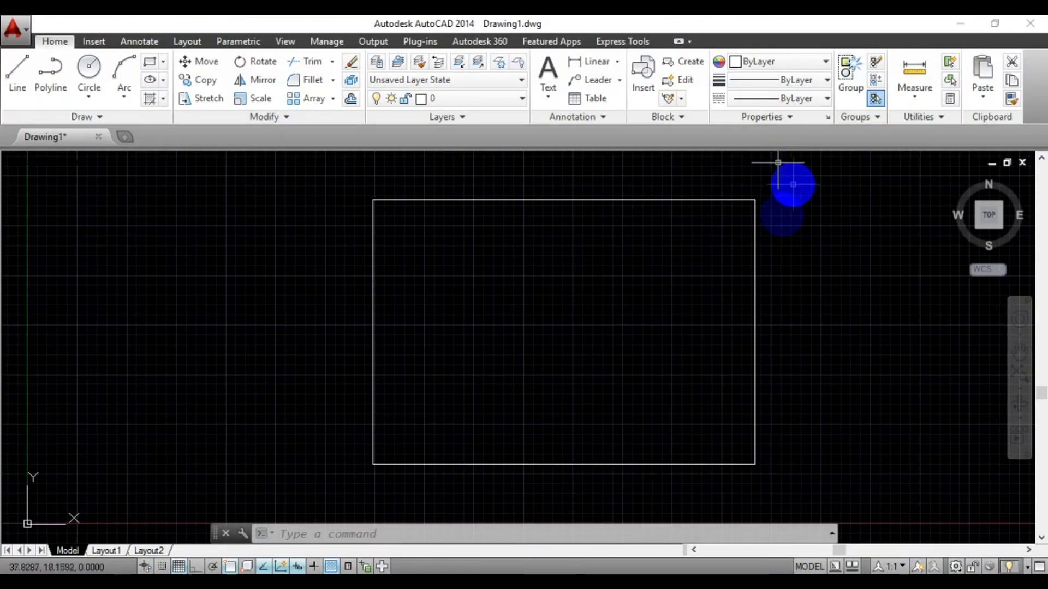
- Erase the old rectangle and place the first corner of a new LINE outline
left_click(281, 489)
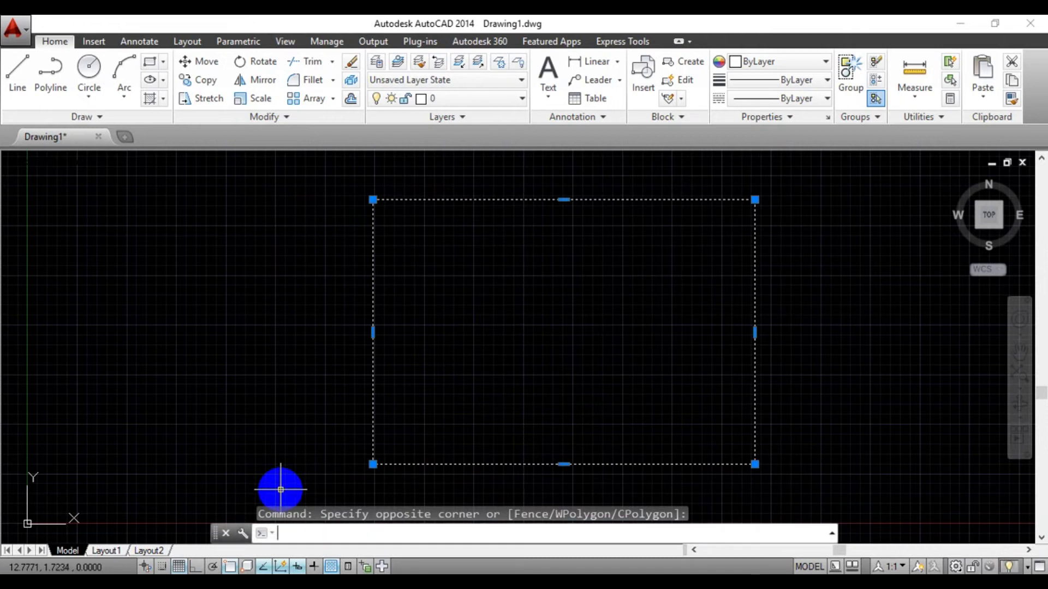
key("Delete")
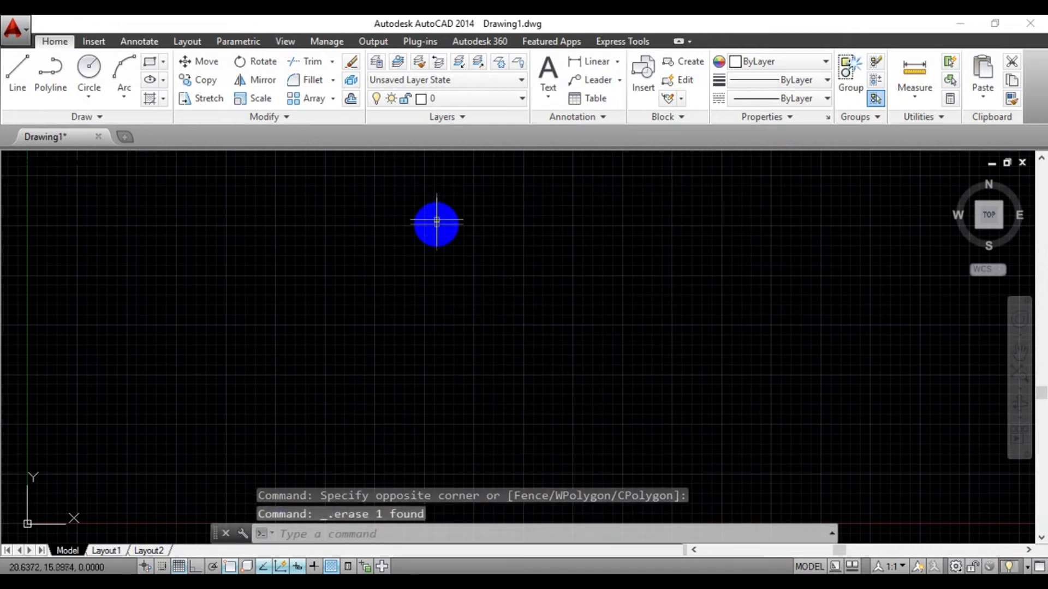
type("l")
key("Return")
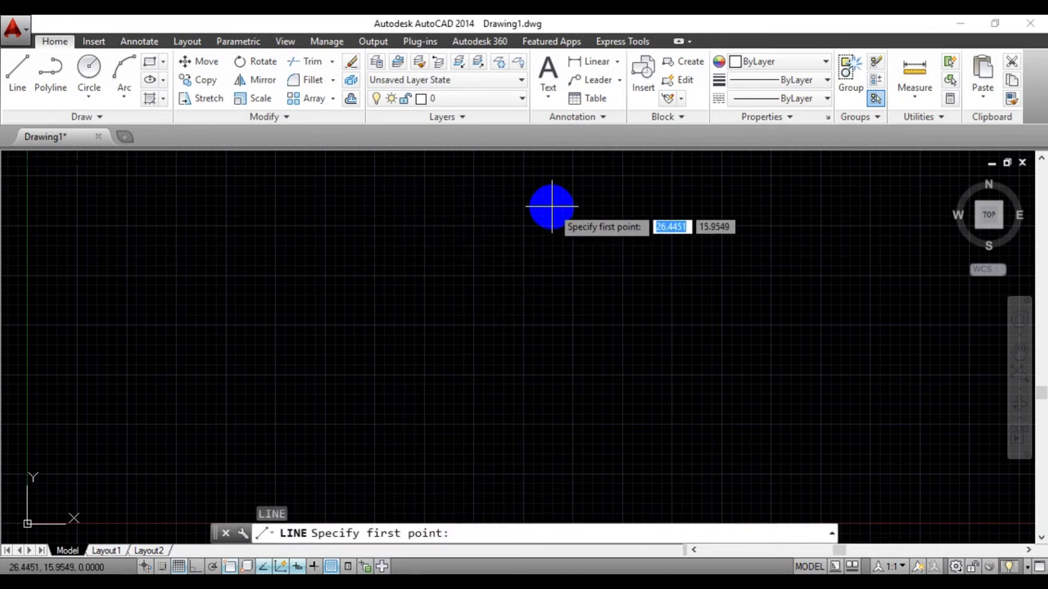
left_click(236, 253)
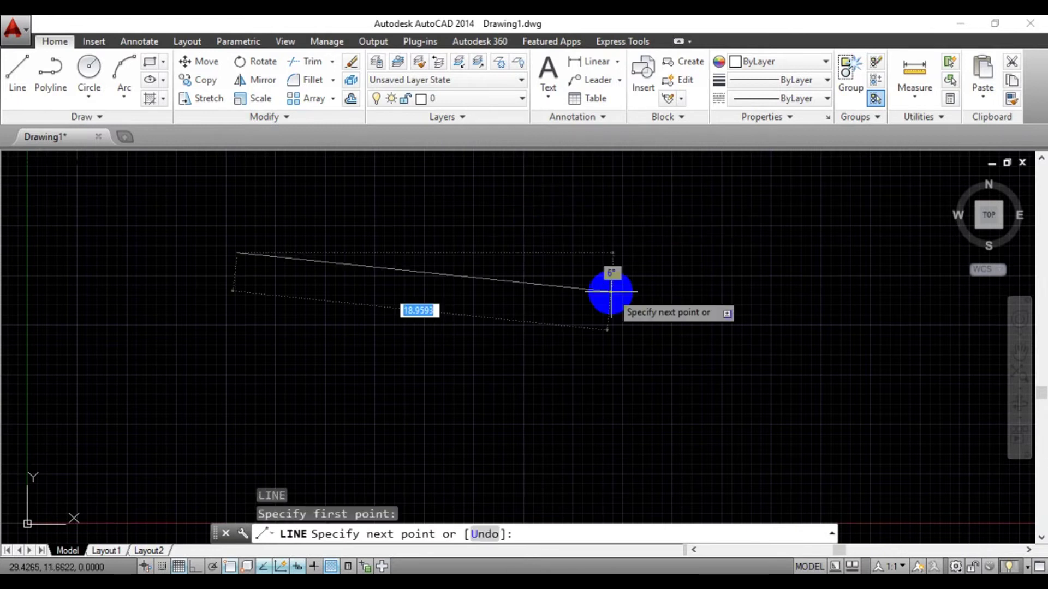
- With Ortho on, draw the 7 by 5 room outline closing at the start corner
key("F8")
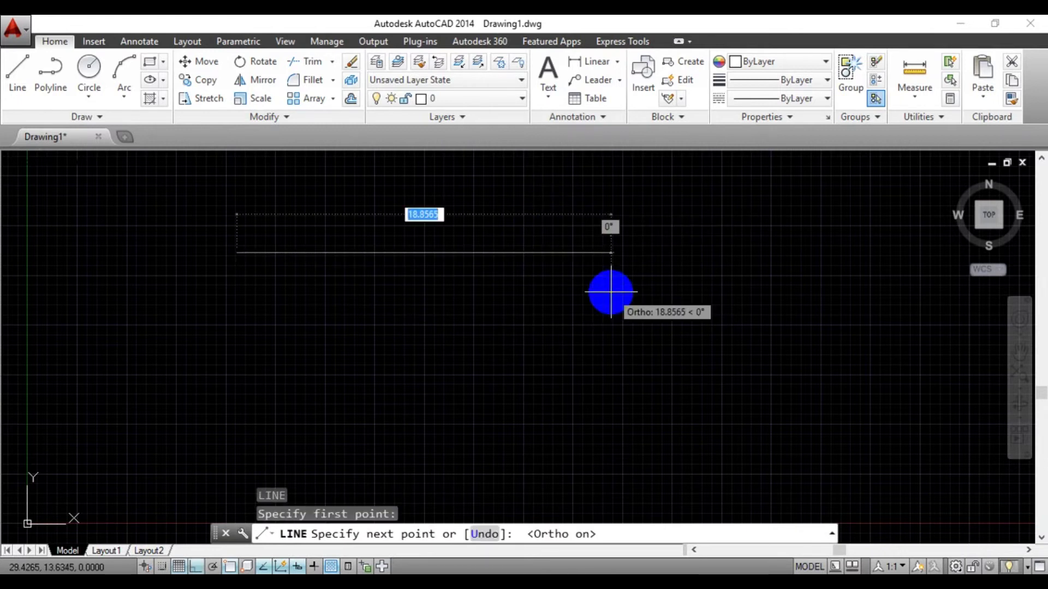
type("7")
key("Return")
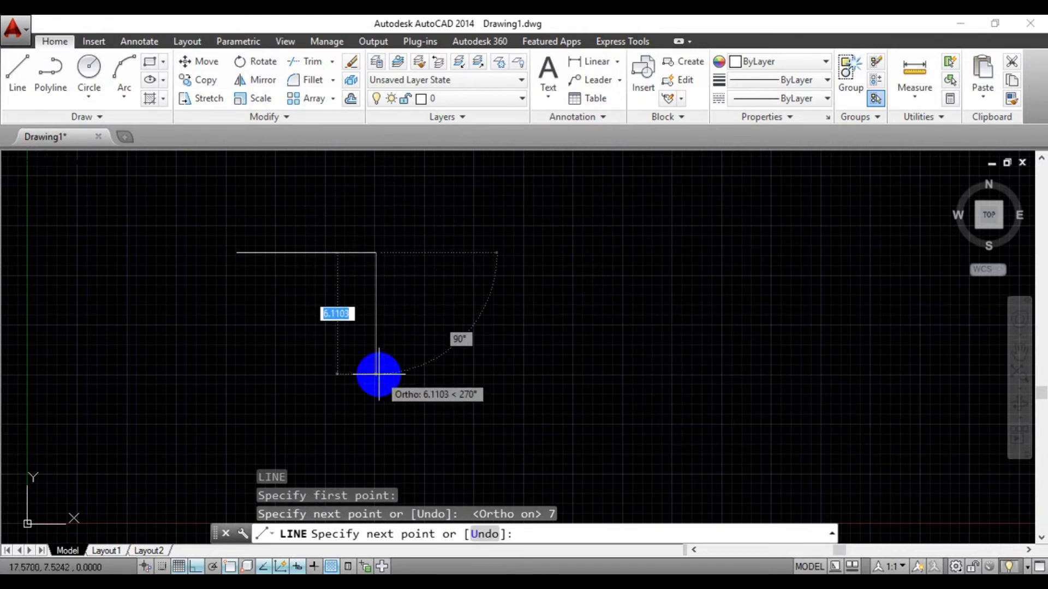
type("5")
key("Return")
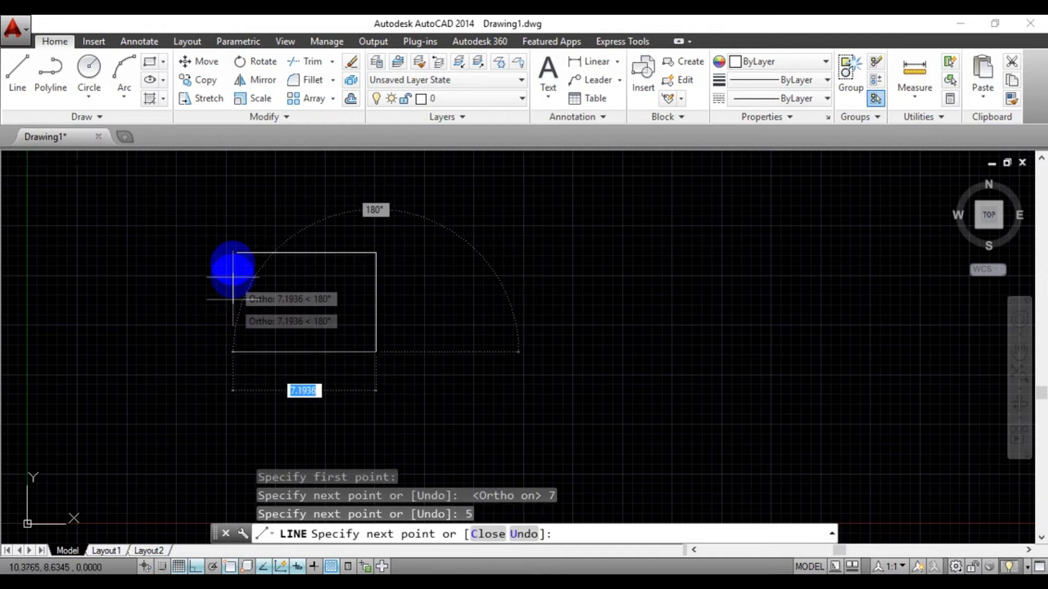
left_click(236, 352)
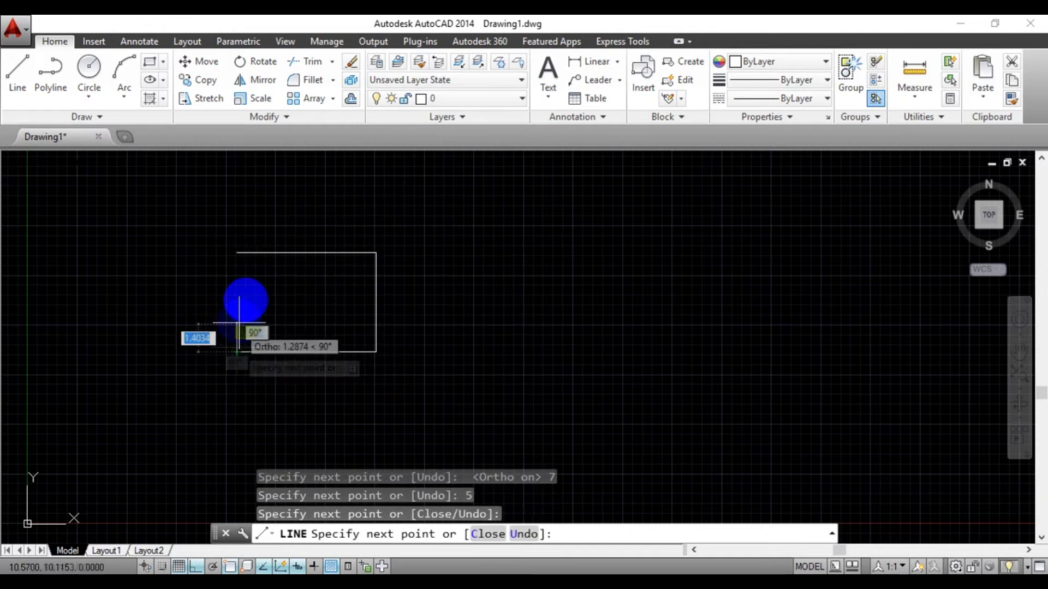
left_click(237, 252)
key("Escape")
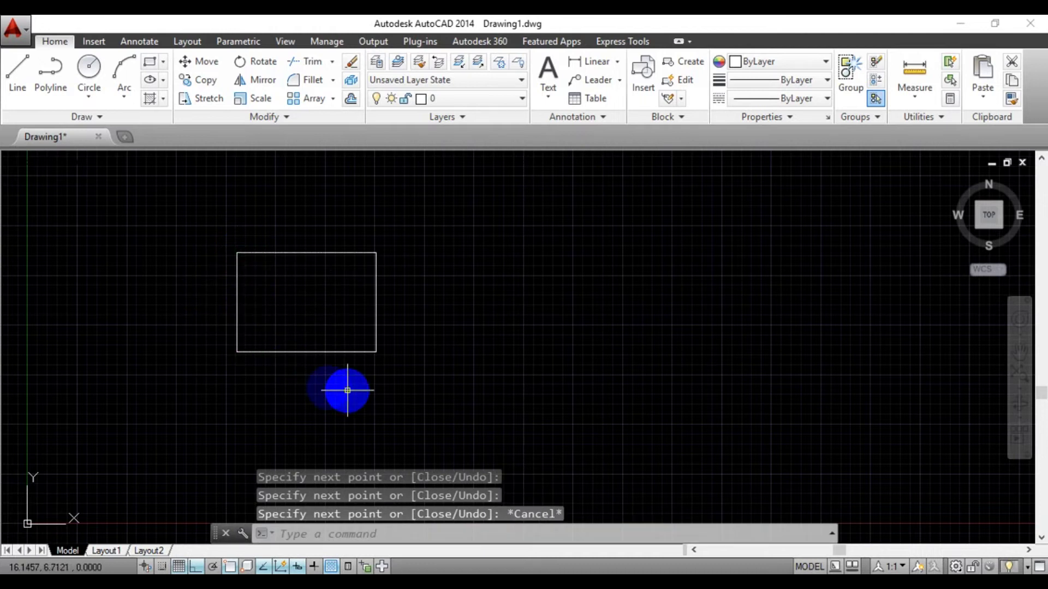
scroll(183, 316, "up", 1)
scroll(182, 316, "up", 3)
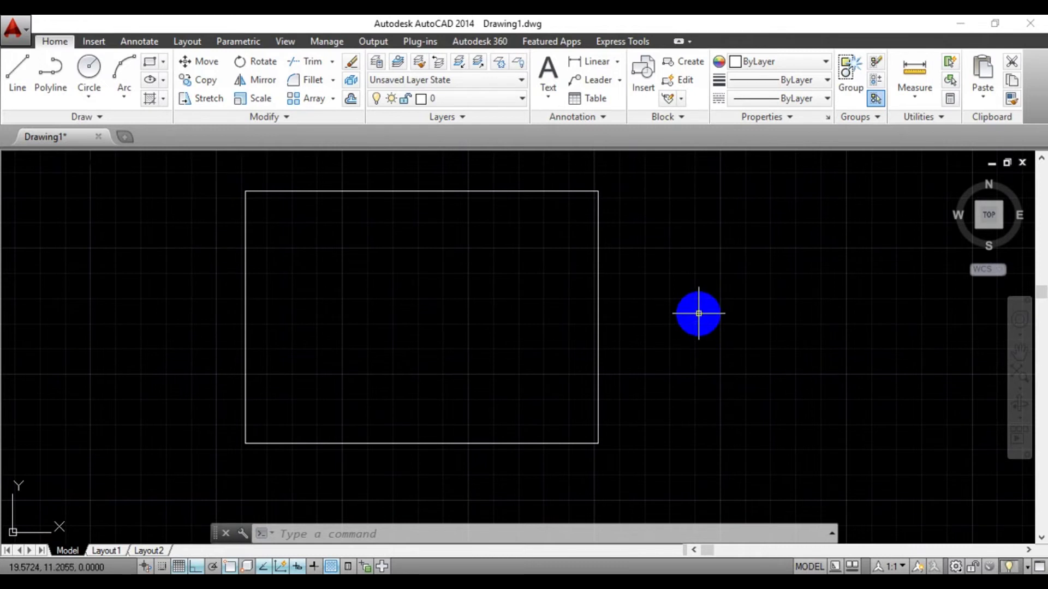
- Draw the 0.6-unit sides of the fixture square with LINE and Ortho
type("l")
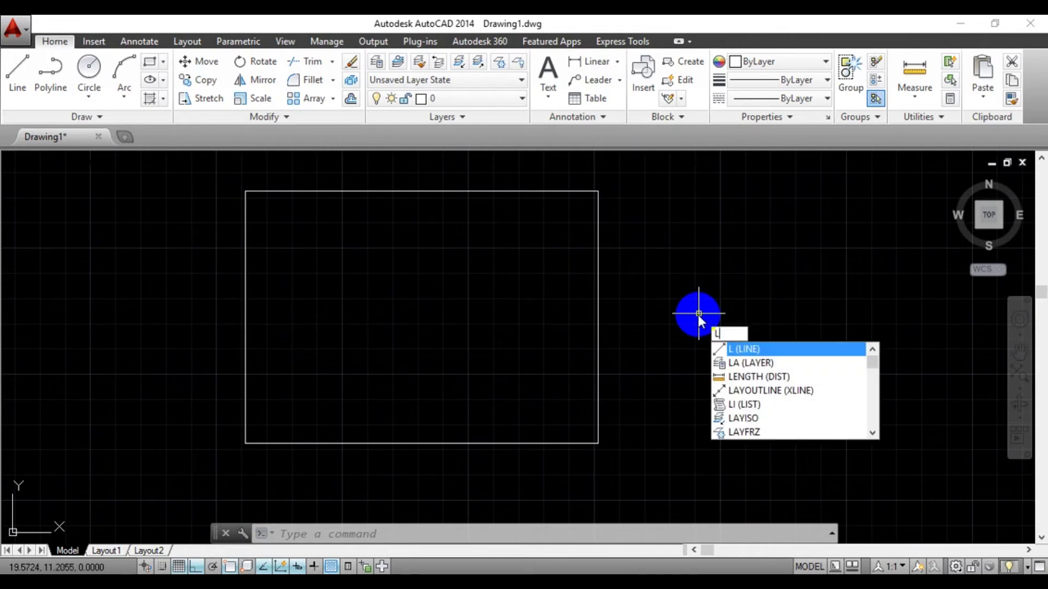
key("Return")
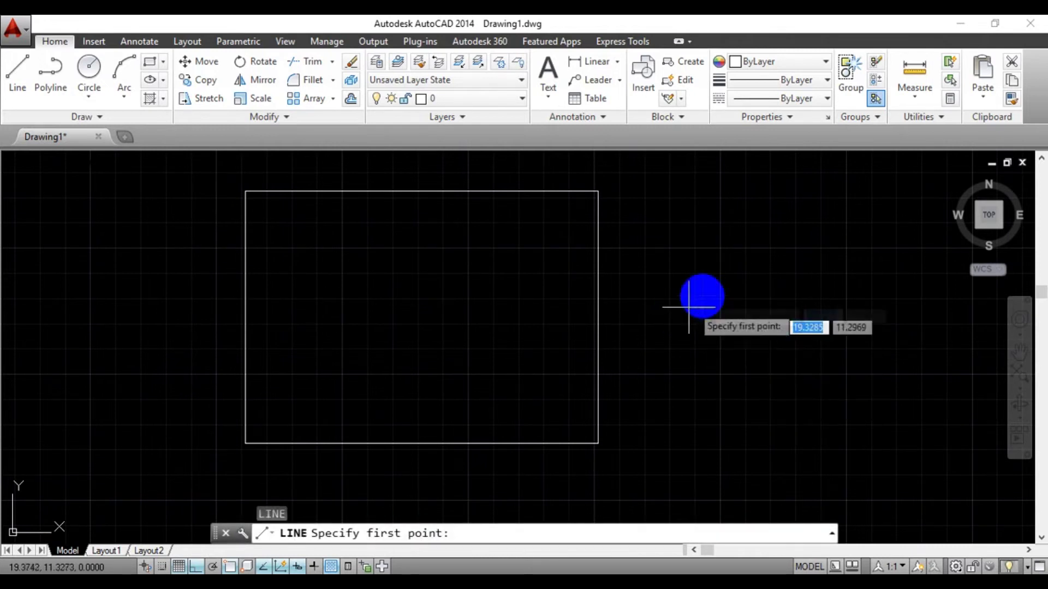
left_click(702, 296)
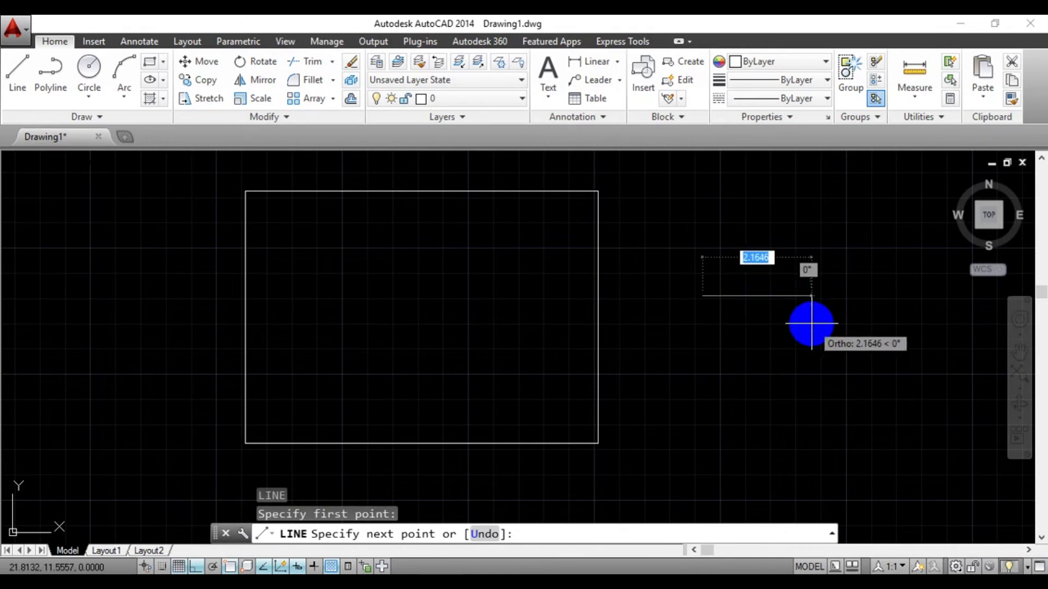
type(".6")
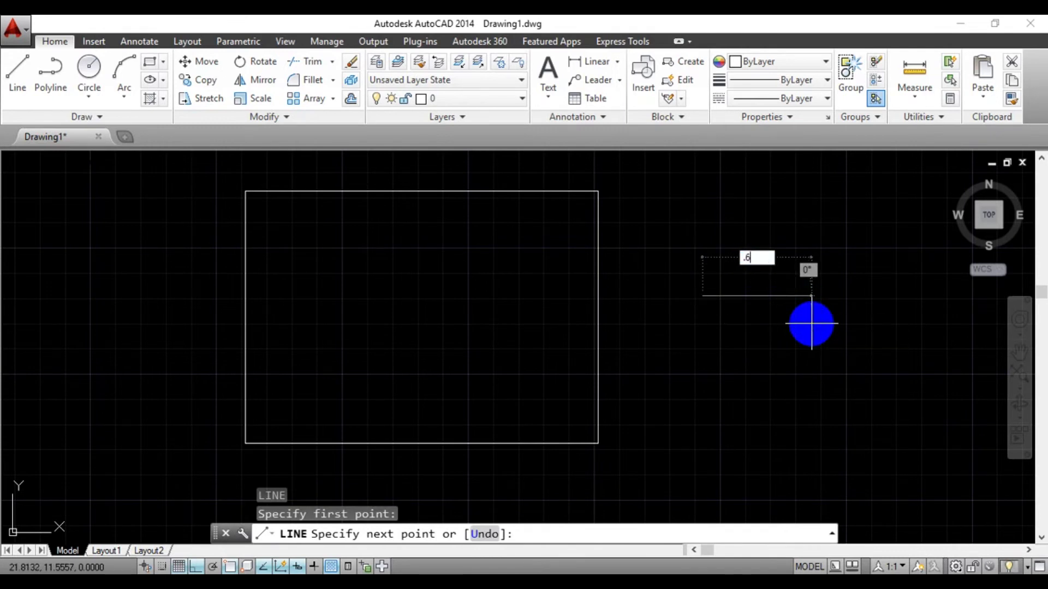
key("Return")
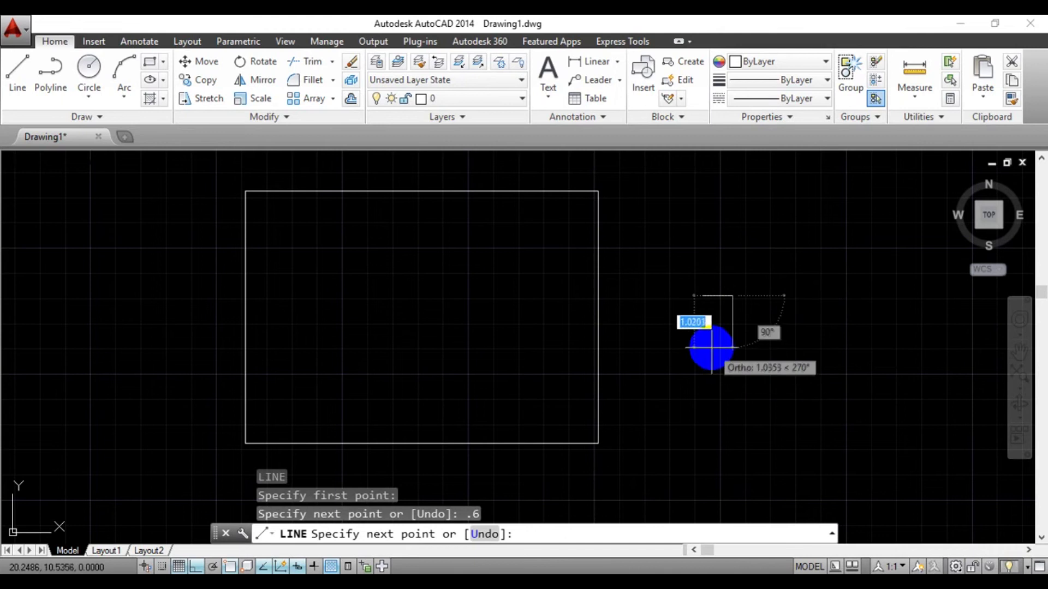
key("BackSpace")
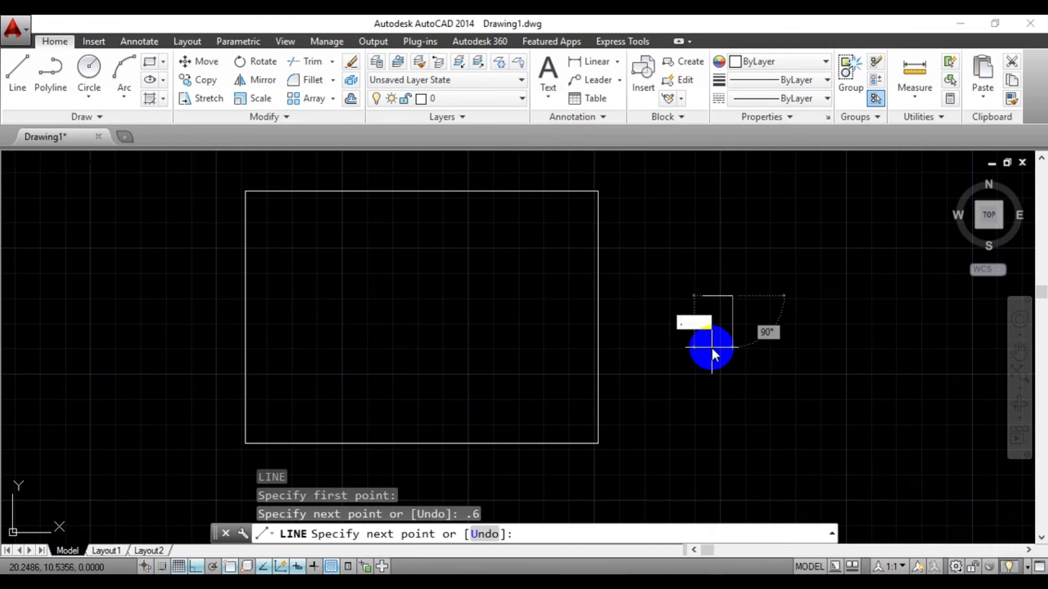
type("6")
key("Return")
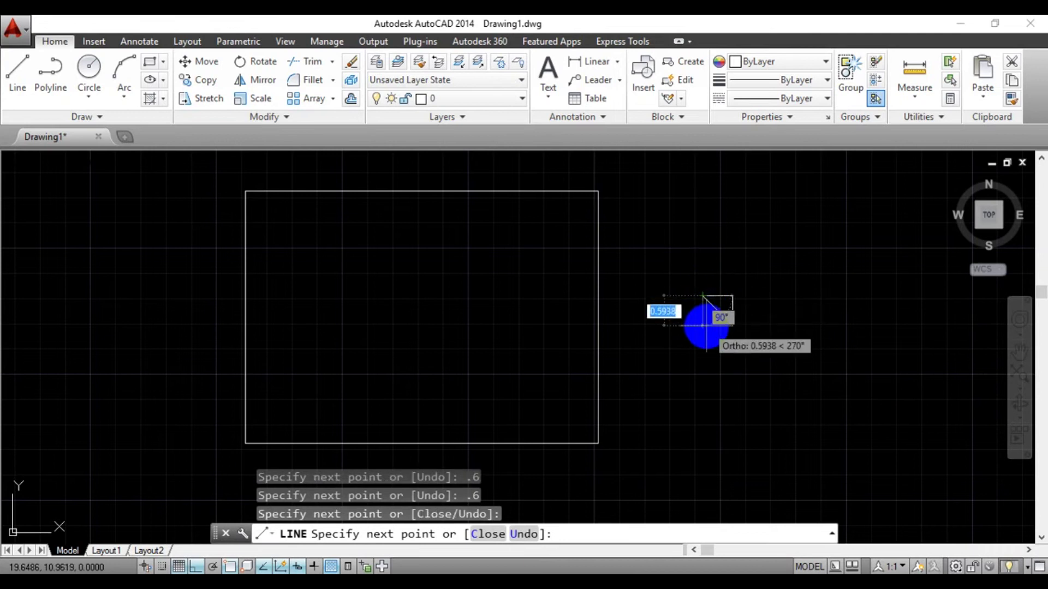
key("ctrl+z")
key("Escape")
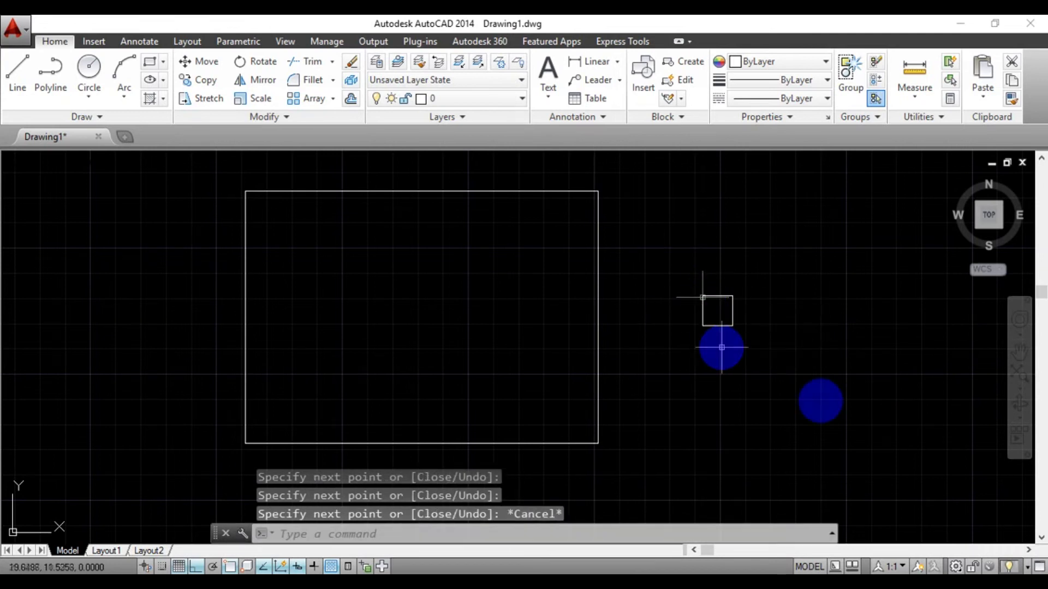
- Add both corner-to-corner diagonals to form an X, then window-select the symbol
type("l")
key("Return")
left_click(732, 296)
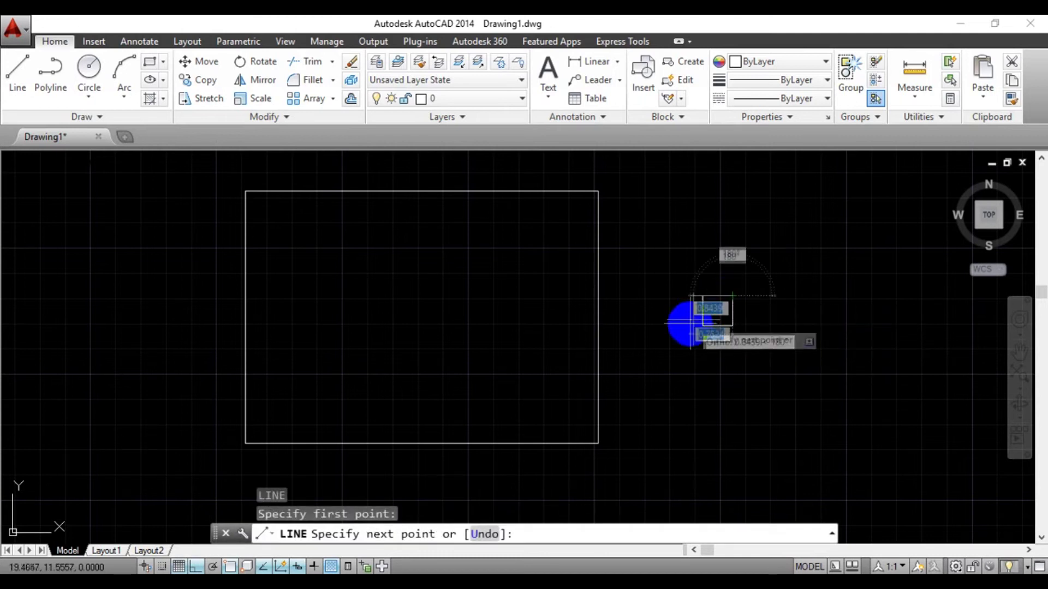
left_click(702, 326)
key("Escape")
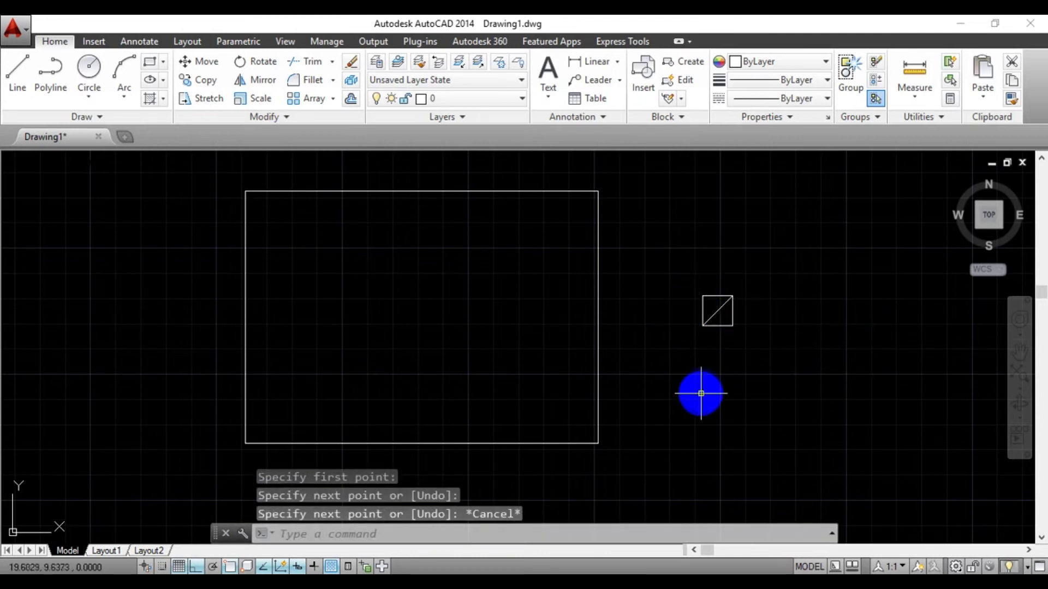
type("l")
key("Return")
left_click(717, 296)
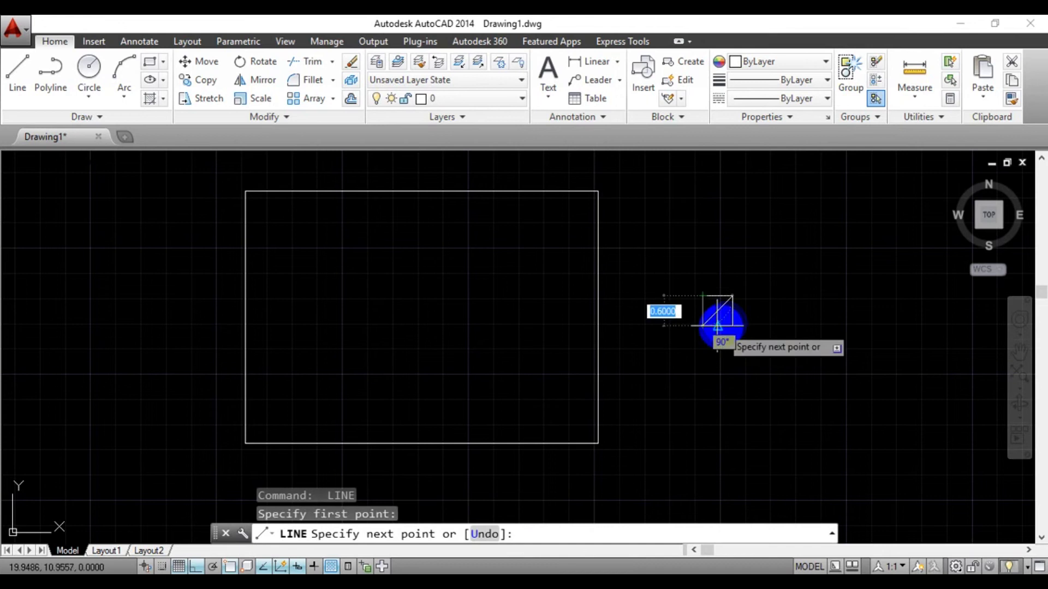
left_click(732, 326)
key("Return")
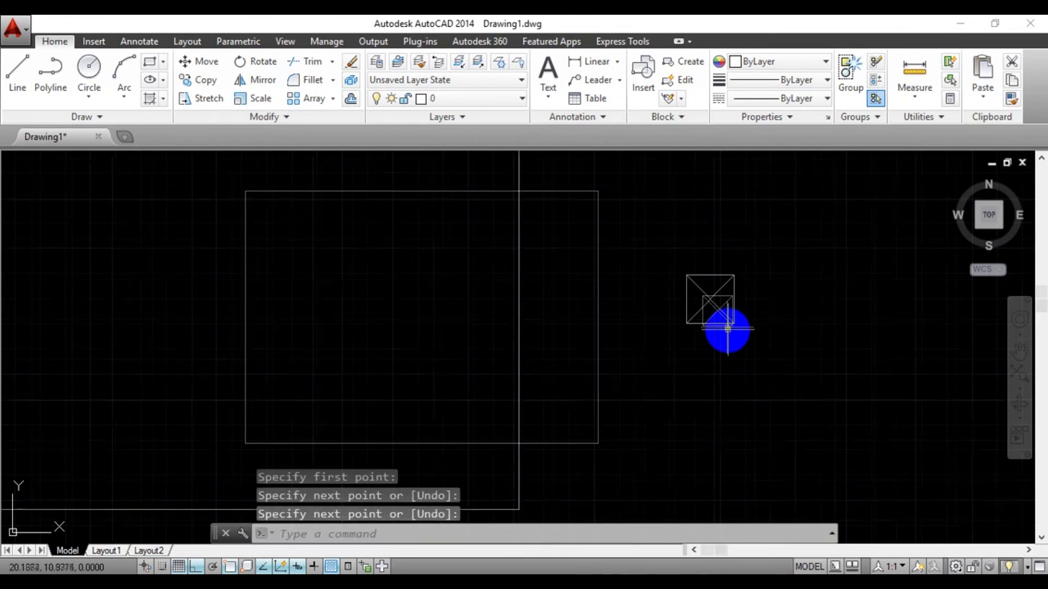
scroll(727, 327, "up", 4)
left_click(752, 223)
left_click(651, 371)
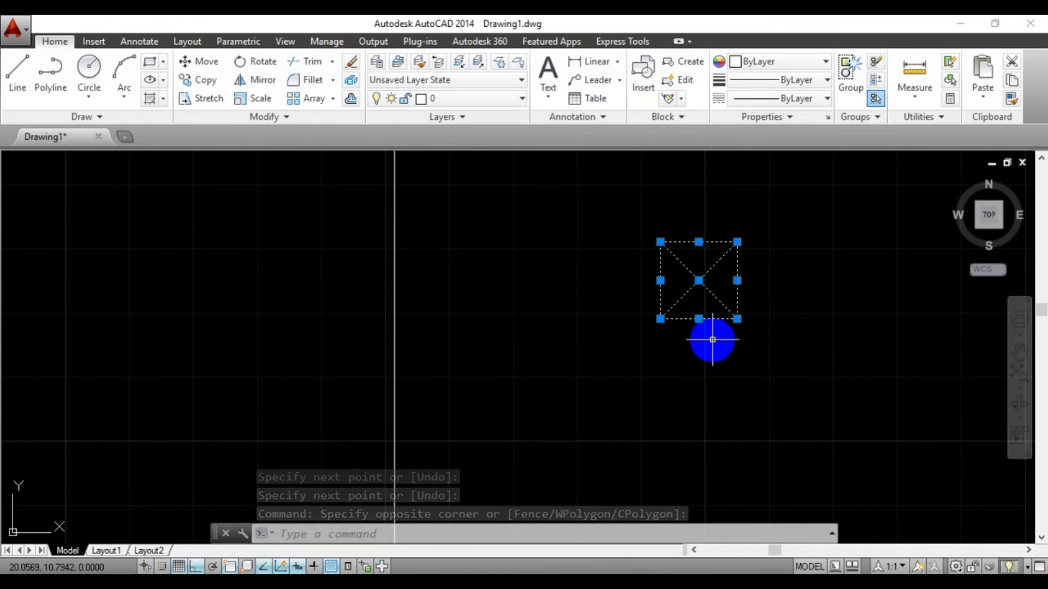
- Make the X-square a block named 'l' with its base point at the square's centre
type("b")
key("Return")
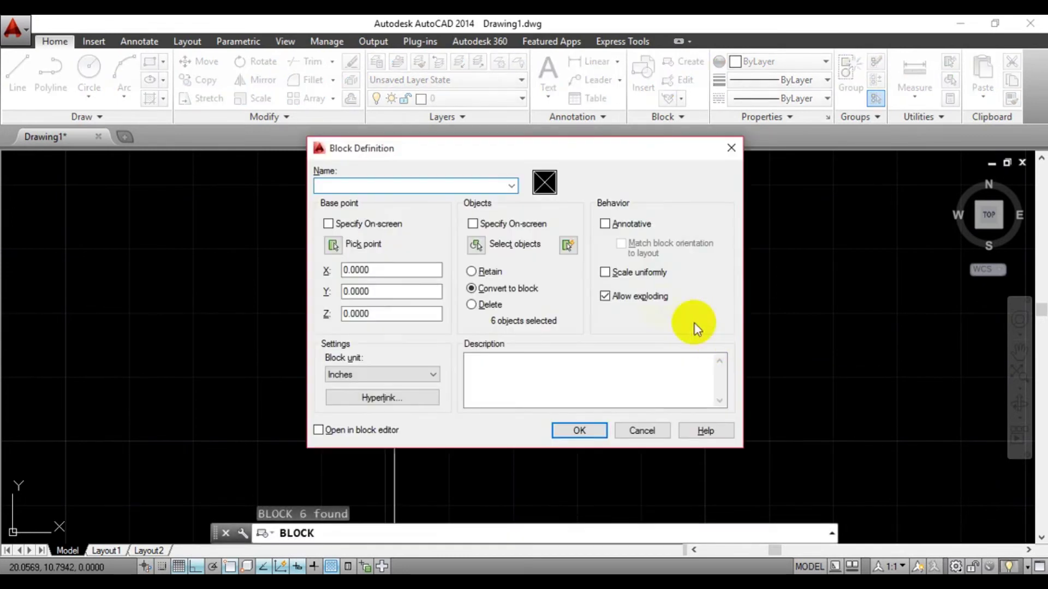
left_click(333, 244)
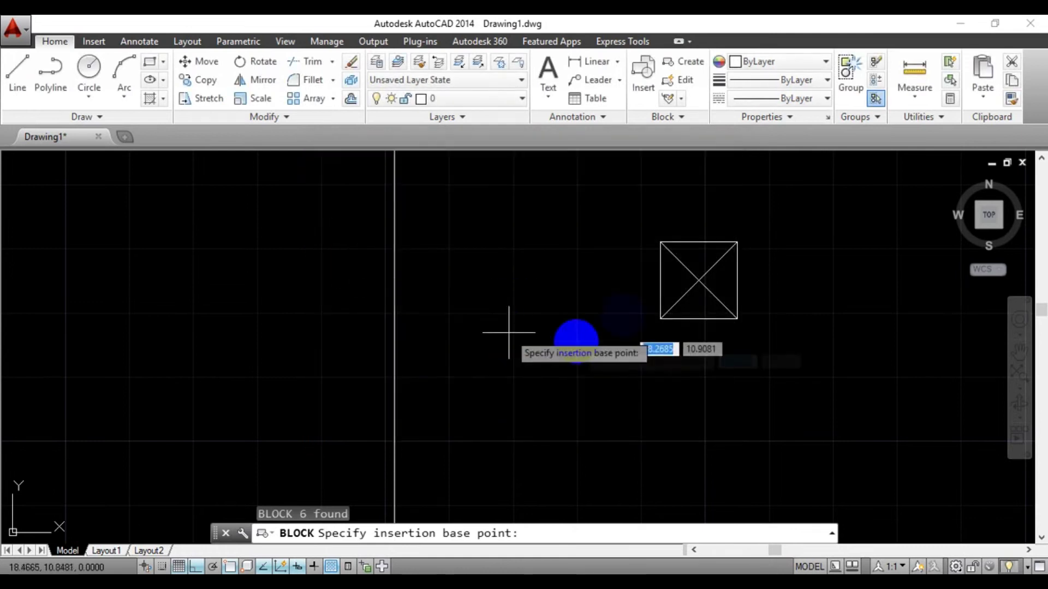
left_click(699, 280)
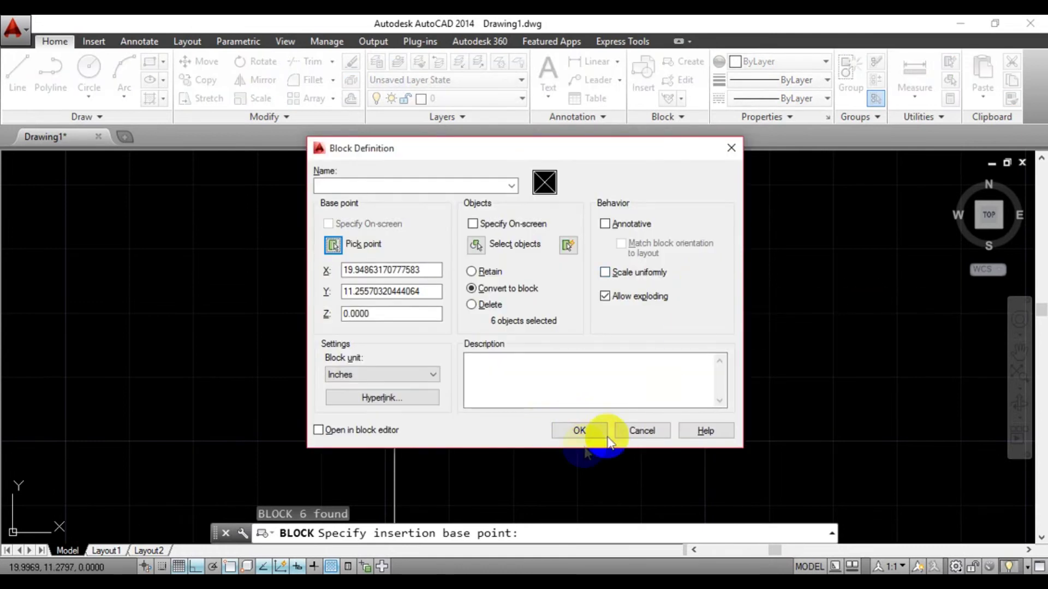
left_click(580, 431)
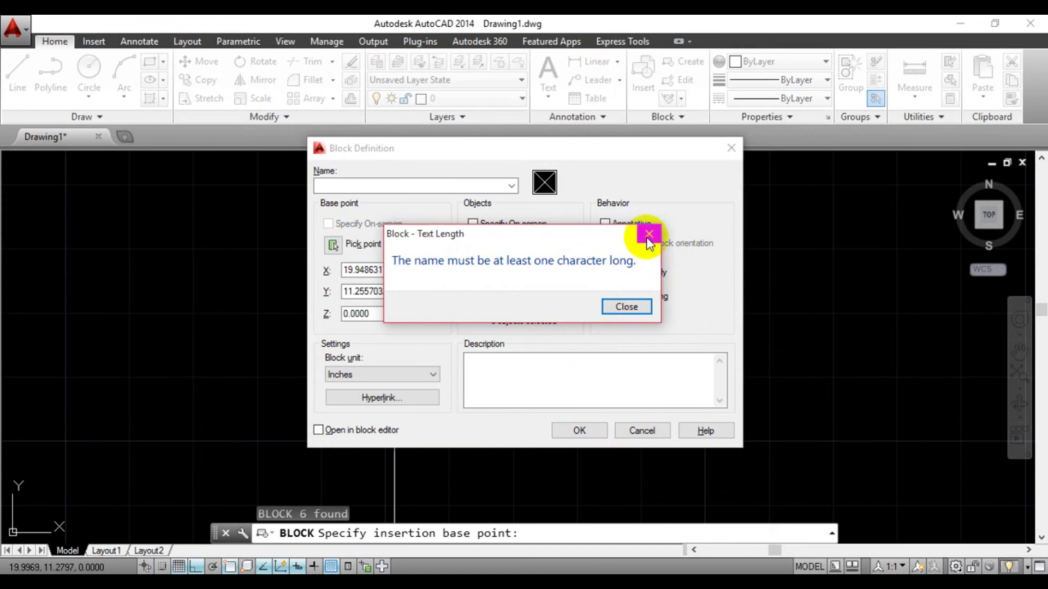
key("Return")
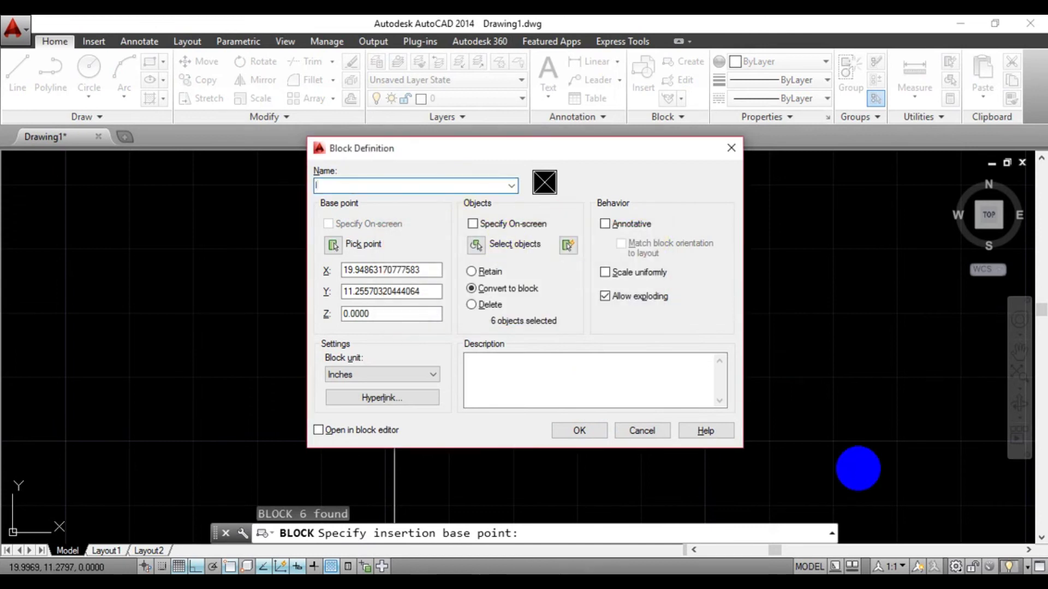
left_click(573, 431)
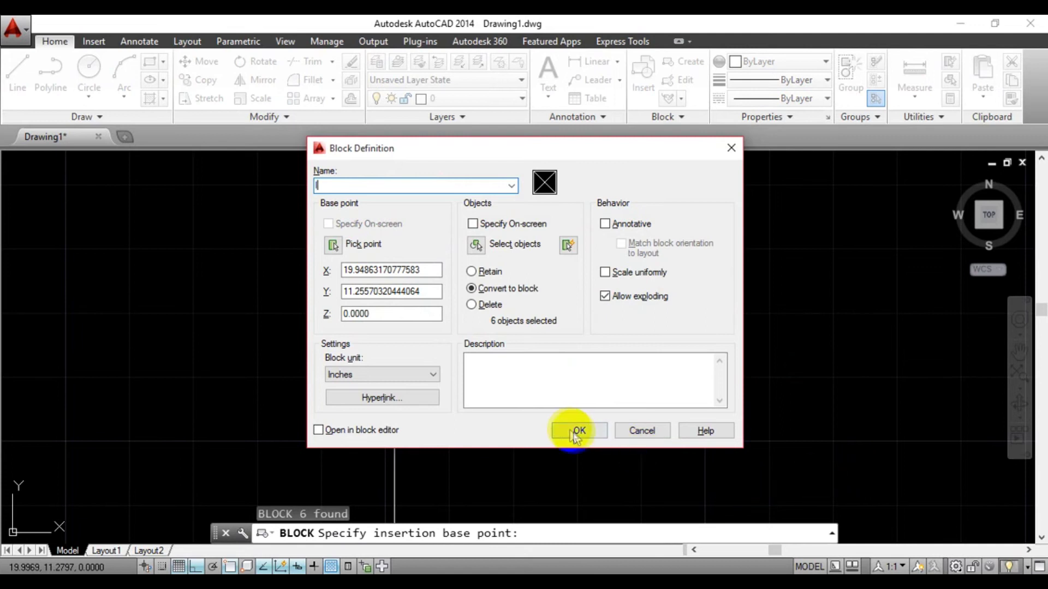
scroll(650, 323, "down", 3)
scroll(664, 309, "up", 2)
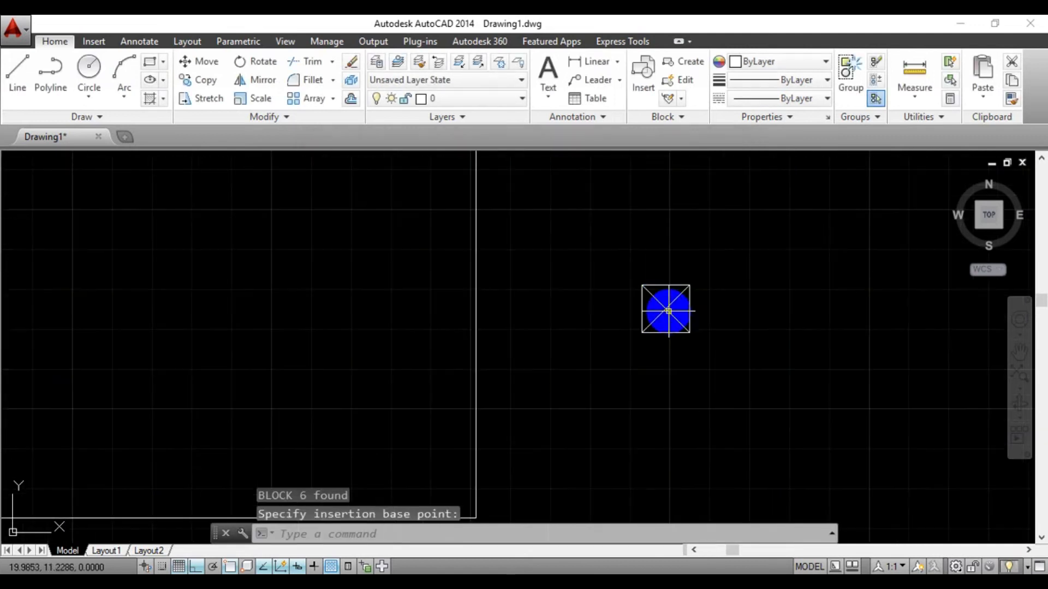
scroll(628, 311, "down", 3)
- Run FIX with block 'l' and pick the room's top-left and bottom-right corners
scroll(534, 237, "up", 2)
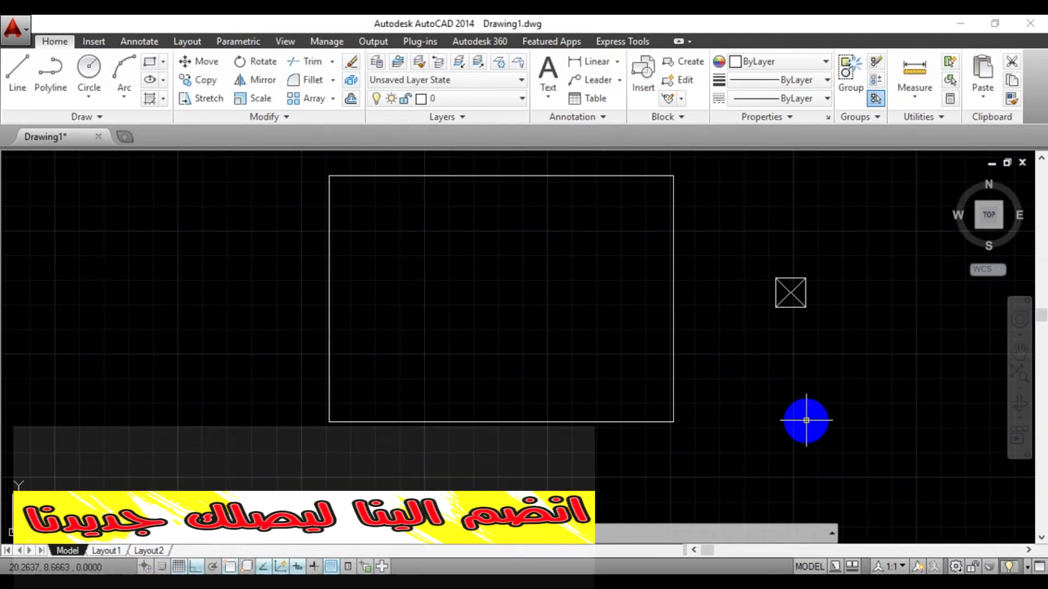
left_click(440, 538)
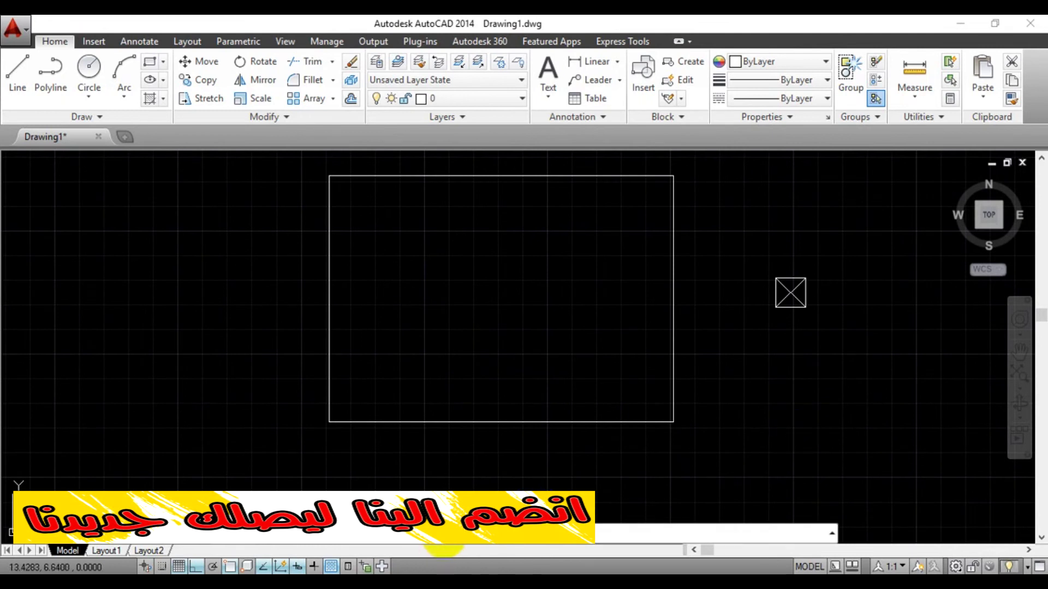
type("fix")
key("Return")
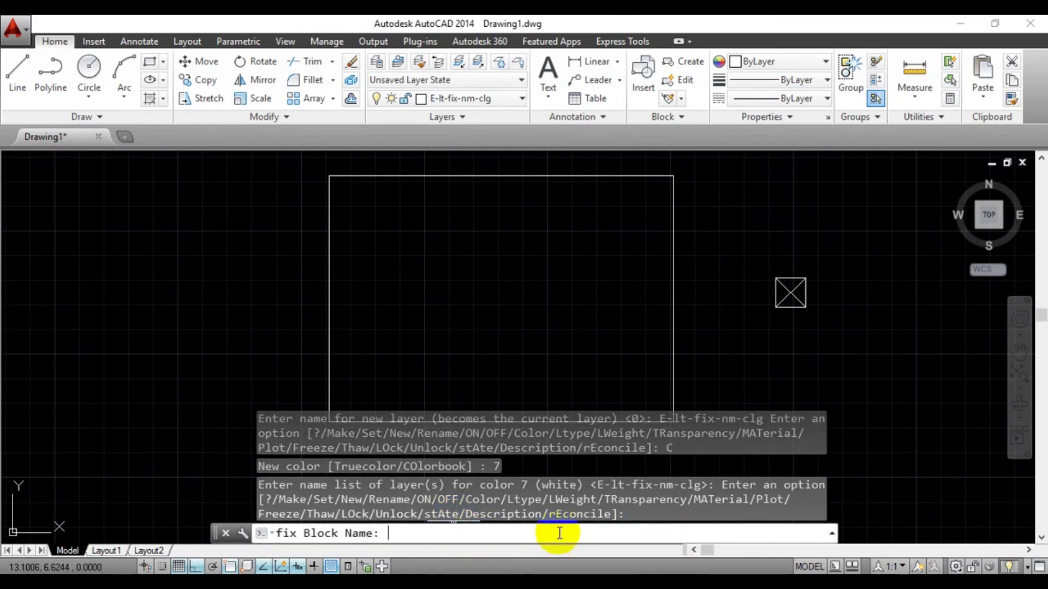
key("Return")
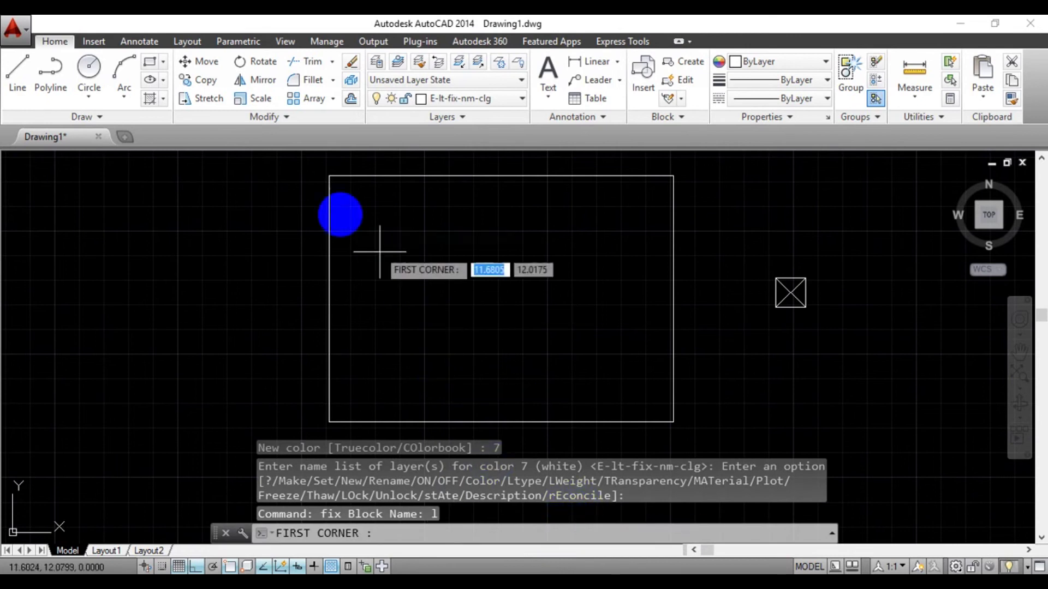
left_click(330, 189)
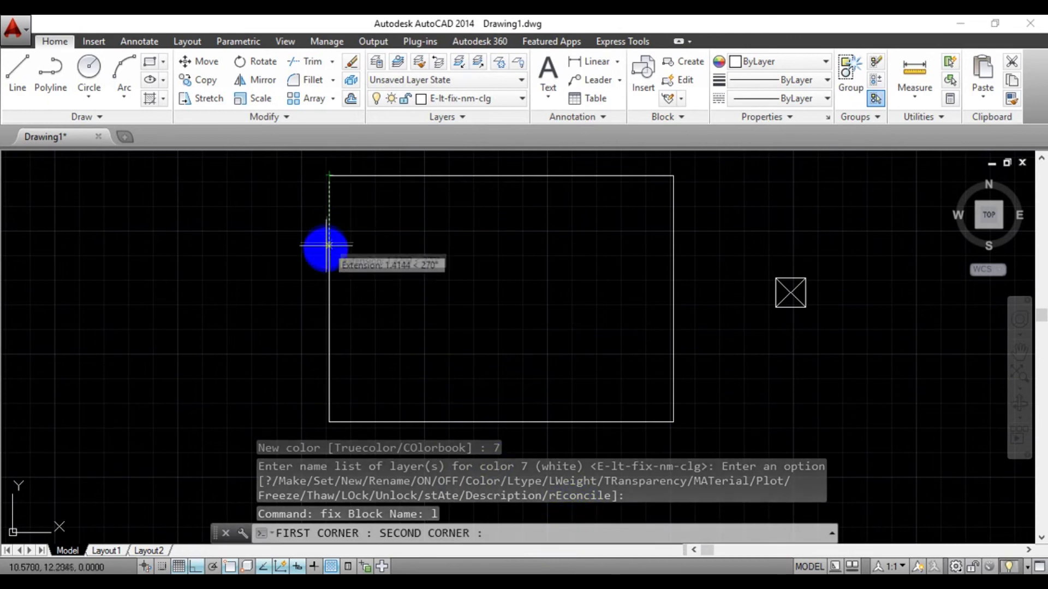
left_click(678, 421)
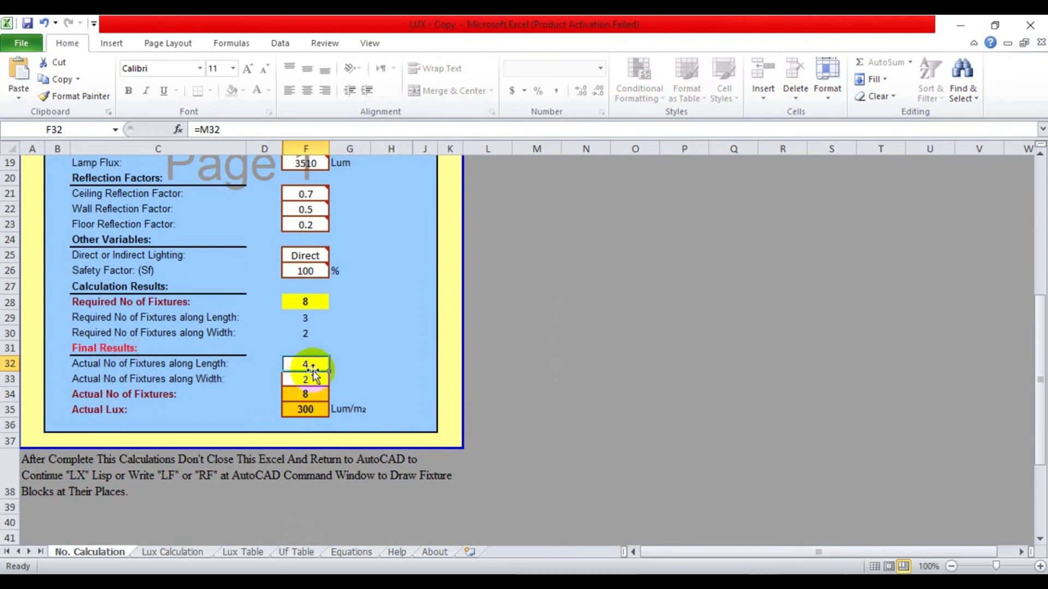
- Check Excel's 4-by-2 fixture counts and return to AutoCAD
left_click(620, 527)
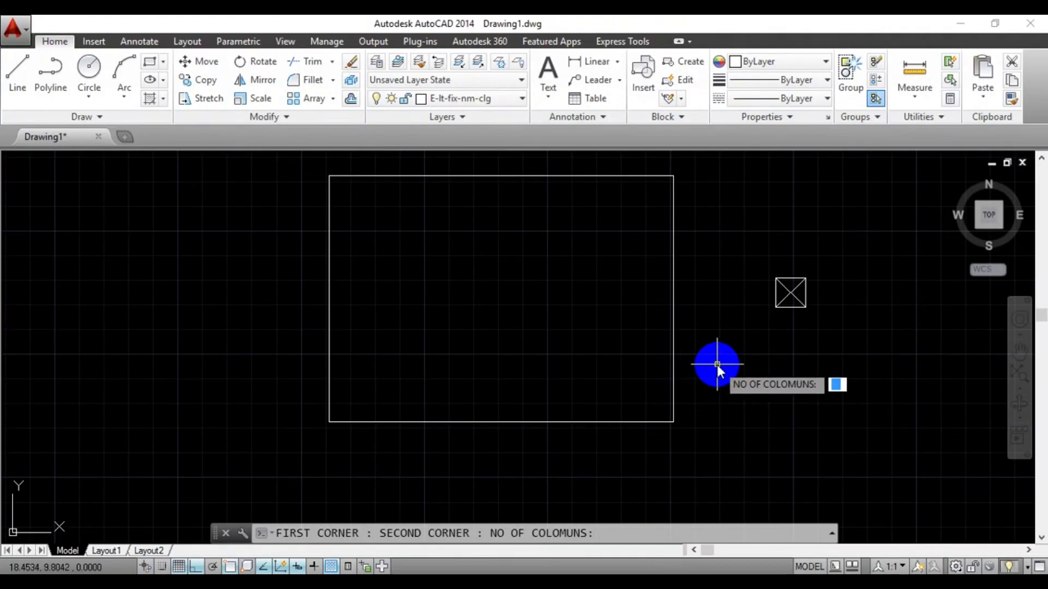
type("4")
- Enter 4 columns, 2 rows and rotation 0 to place the fixture grid
key("Return")
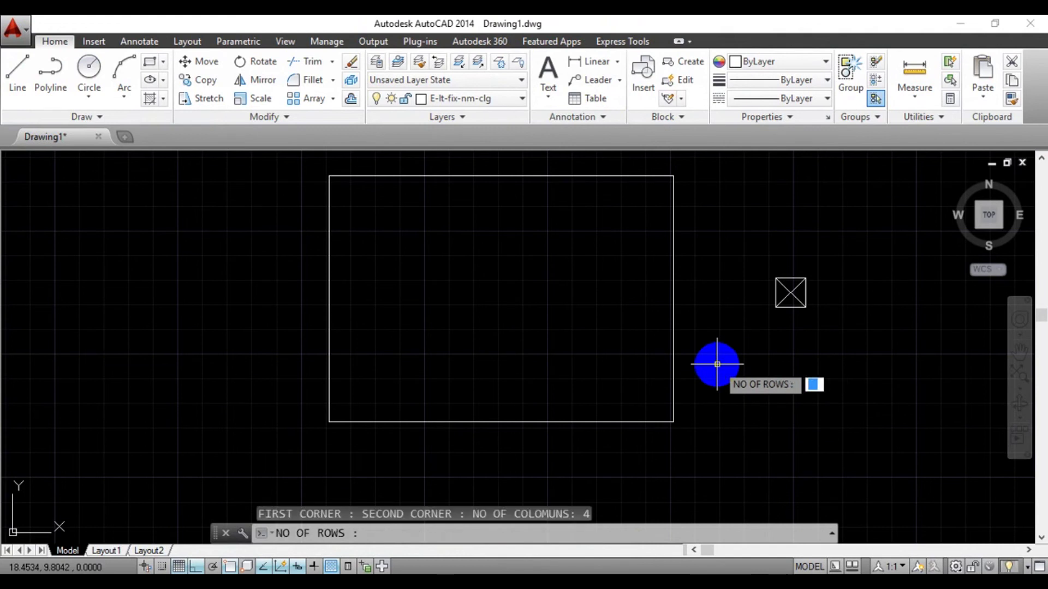
type("2")
key("Return")
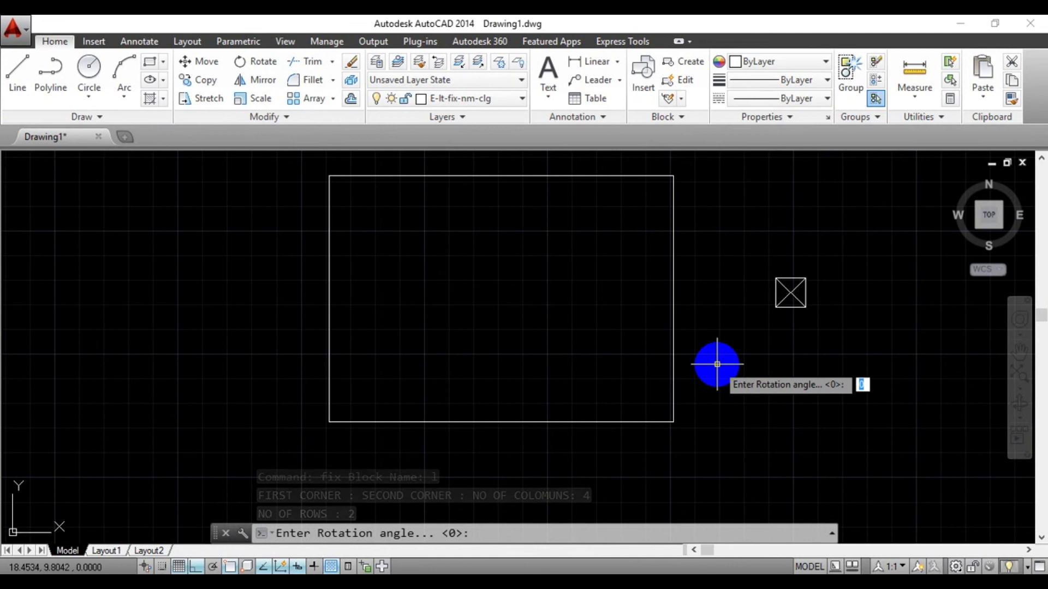
key("Return")
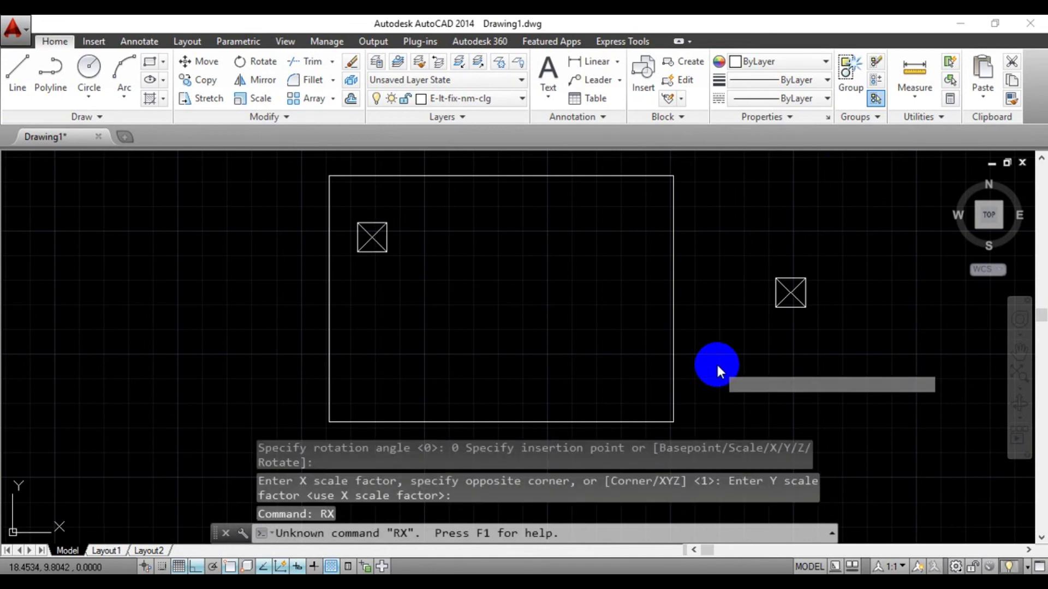